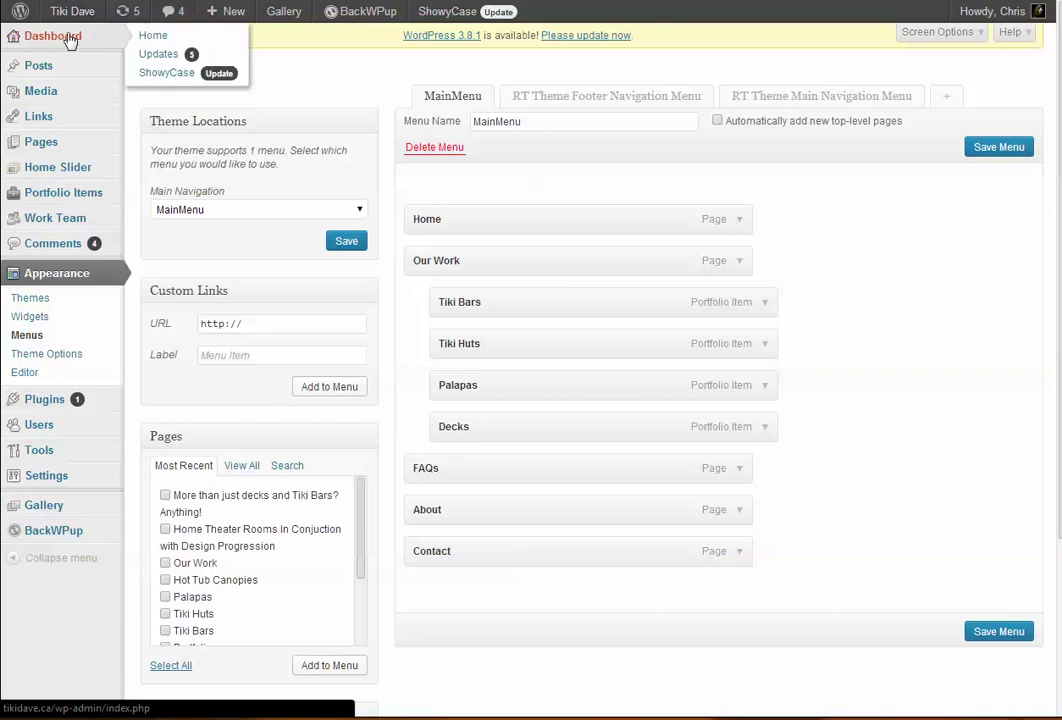
From the Tiki Dave admin-bar menu, bring up Visit Site's link options to open the live site in a new tab
mouse_move(73, 20)
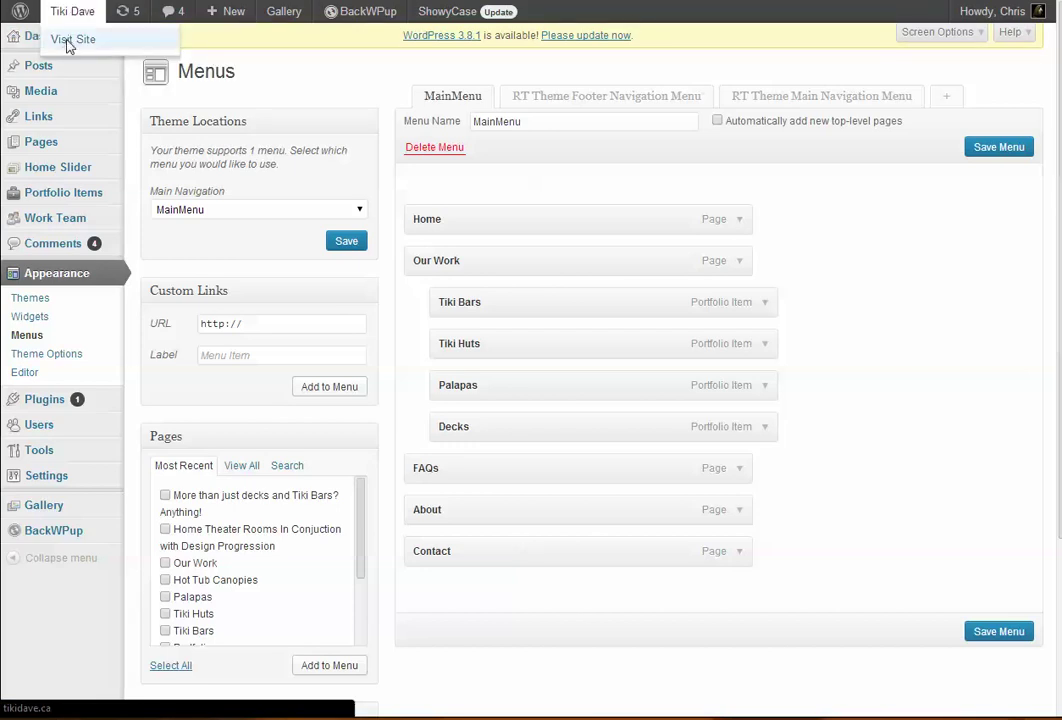
right_click(67, 46)
click(112, 50)
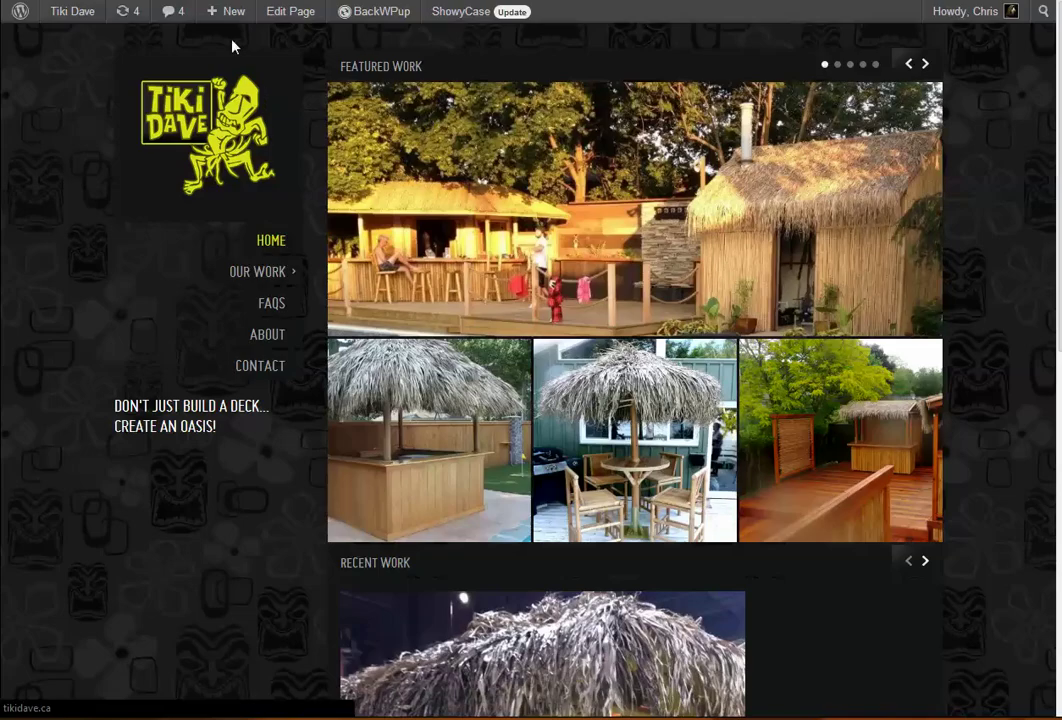
mouse_move(265, 271)
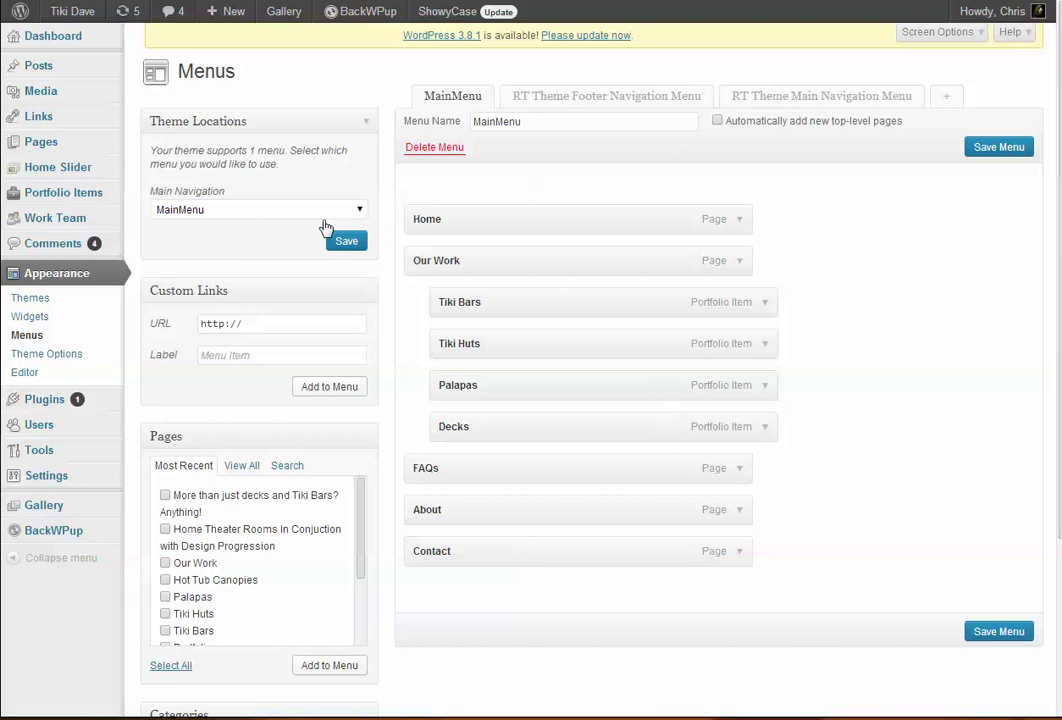
Create a new page titled 'Web Concierge Test Page' with body text 'This is a test page.'
mouse_move(36, 128)
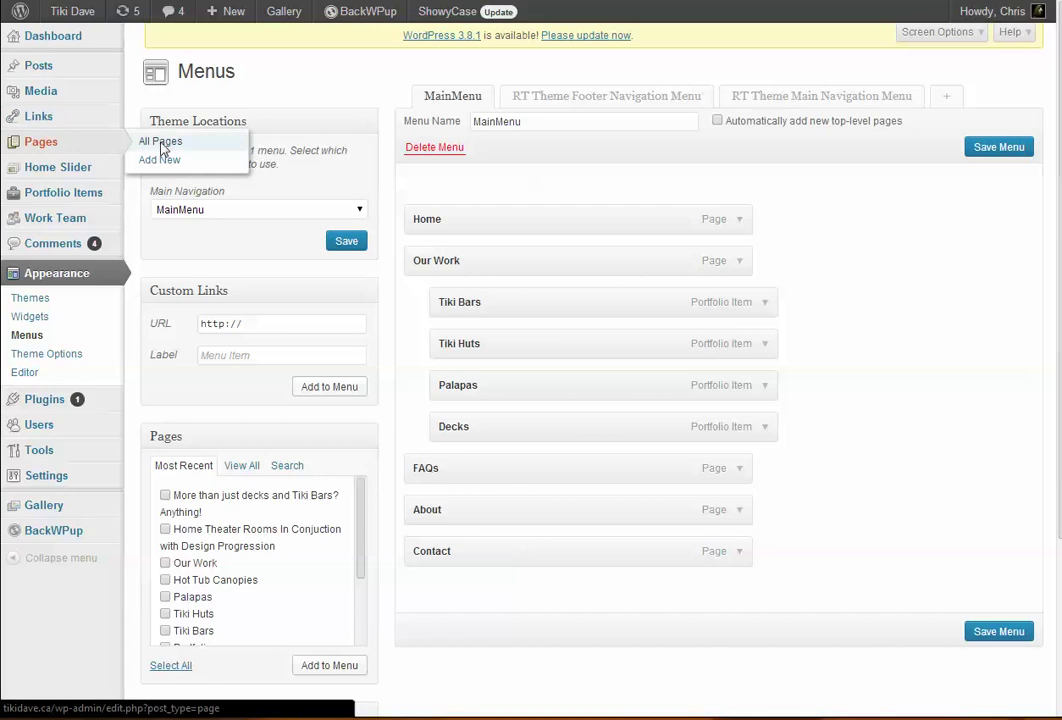
click(162, 145)
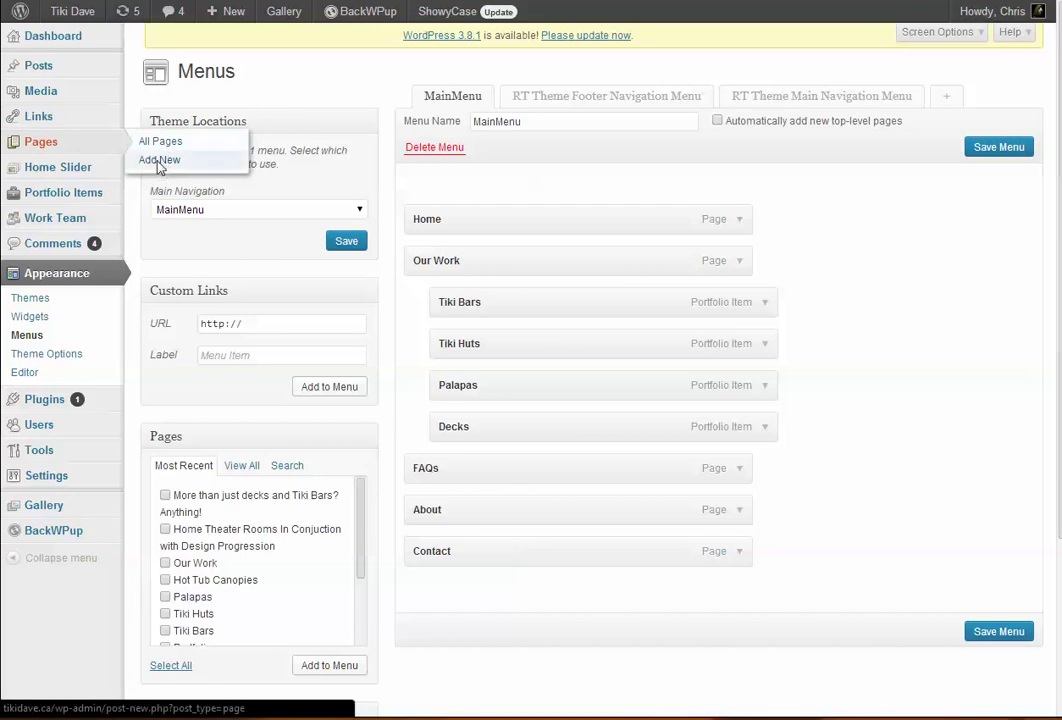
click(159, 164)
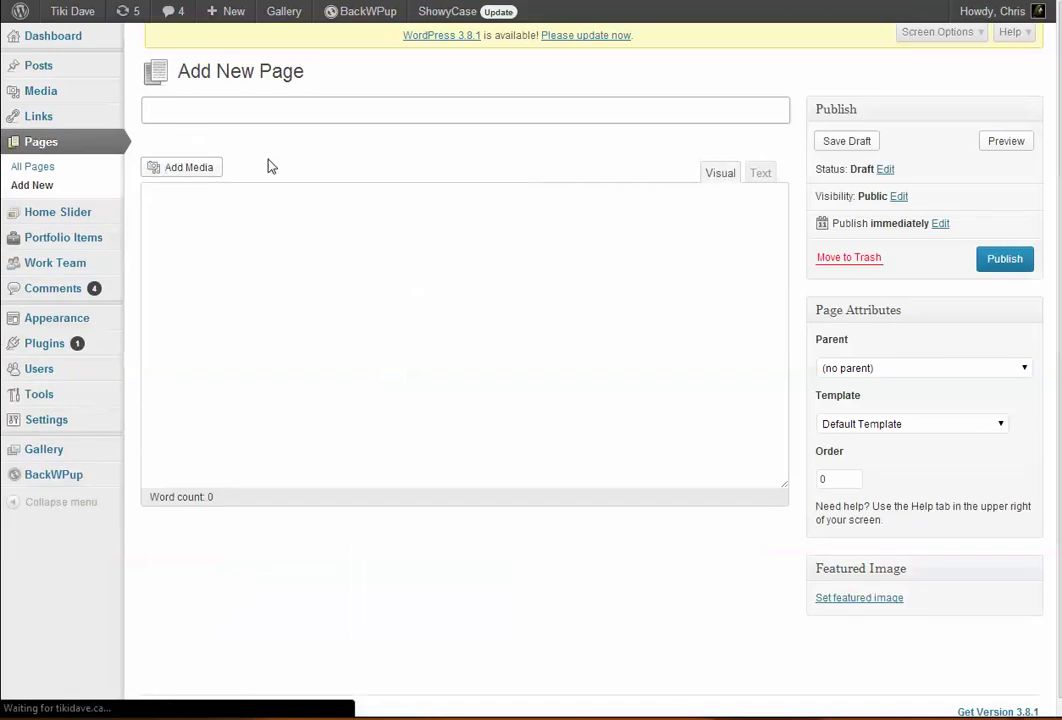
text(Web Concierge )
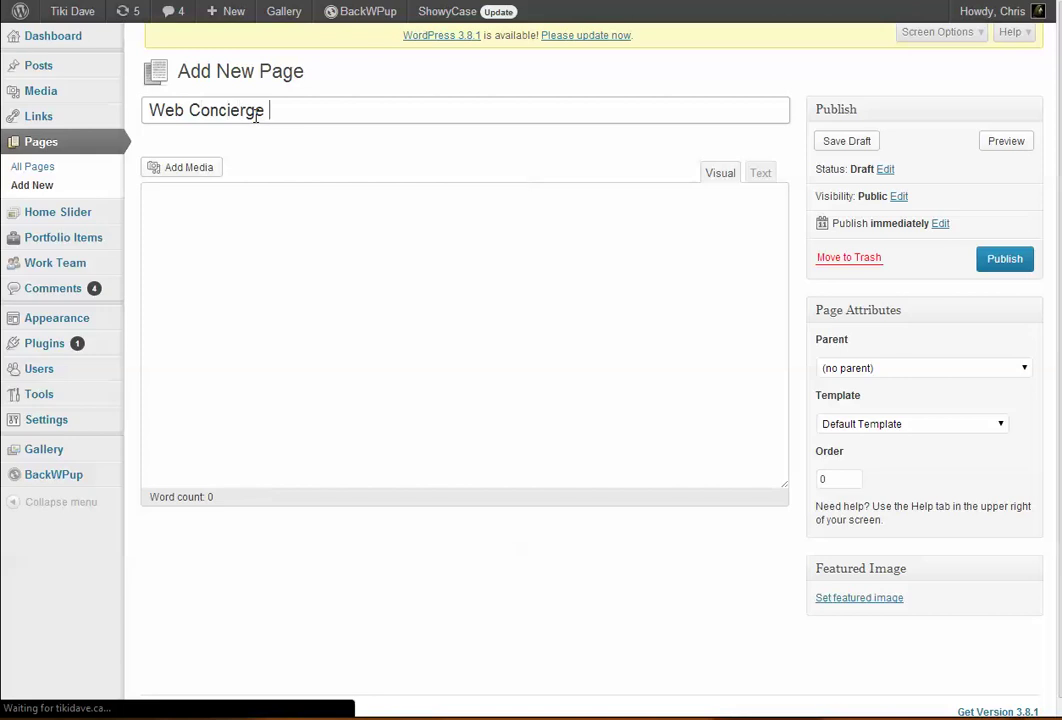
text(Test Page)
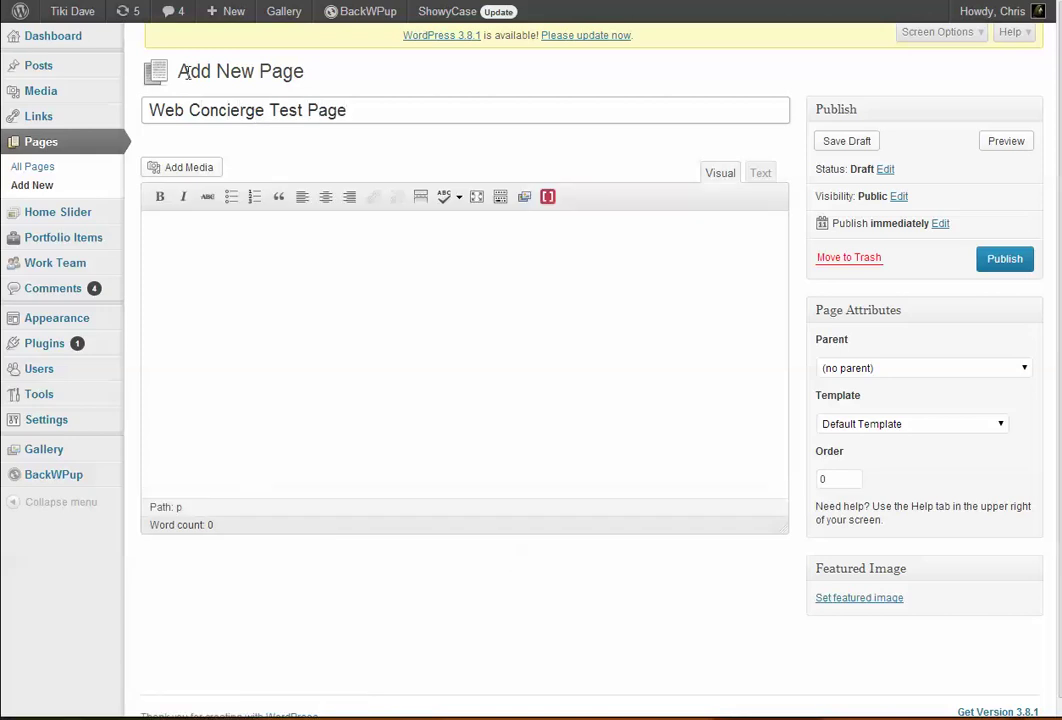
click(417, 303)
text(Th)
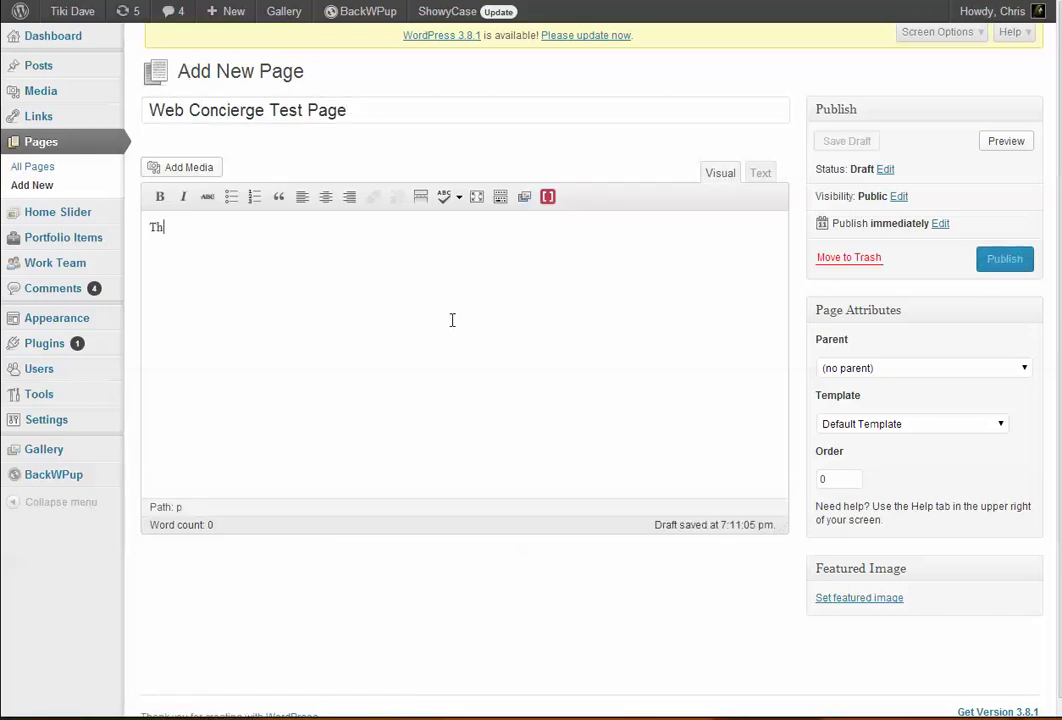
text(is is a test page.)
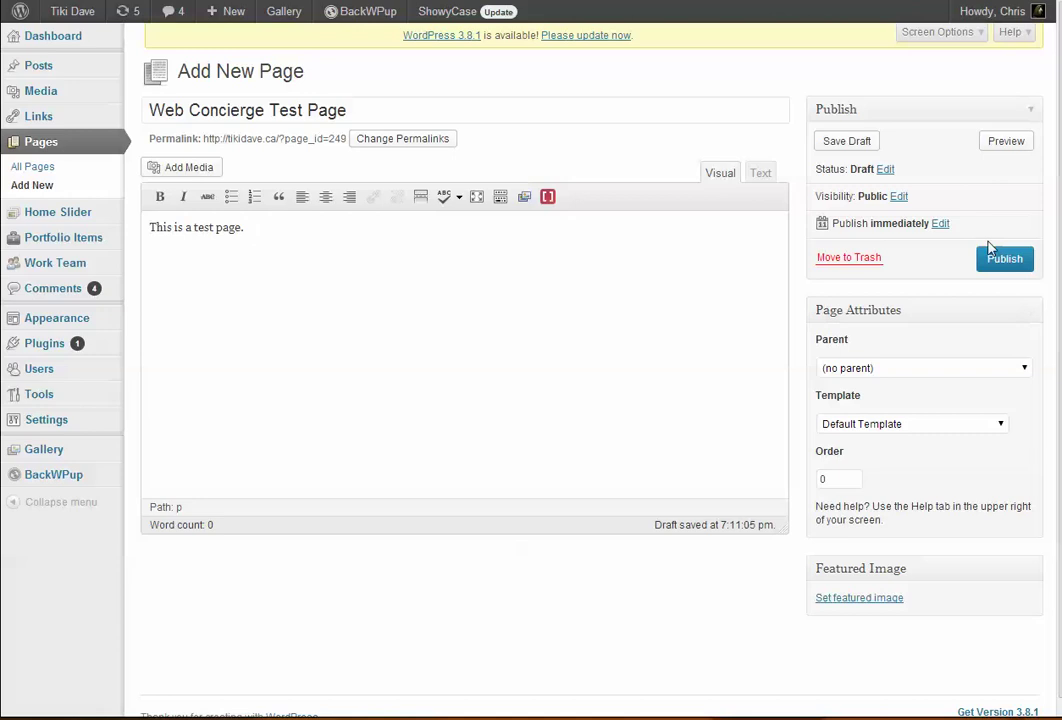
Try page order 13, clear the page order field again, and publish the page
double_click(840, 479)
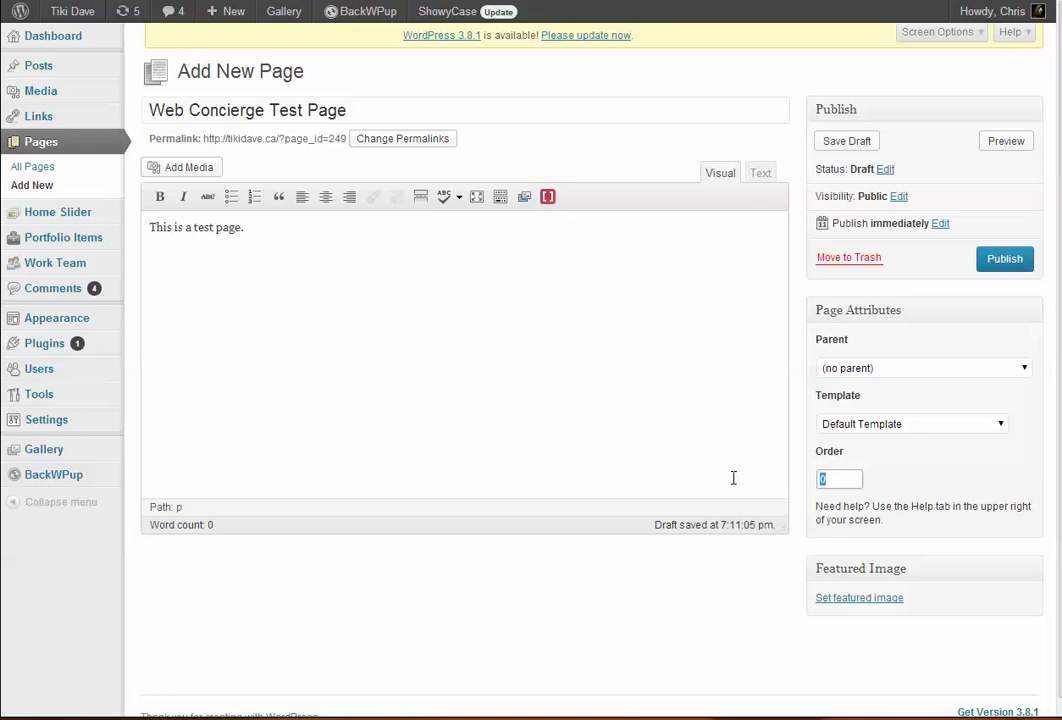
click(840, 480)
double_click(836, 479)
text(13)
drag(844, 479, 751, 476)
key(BackSpace)
click(1004, 260)
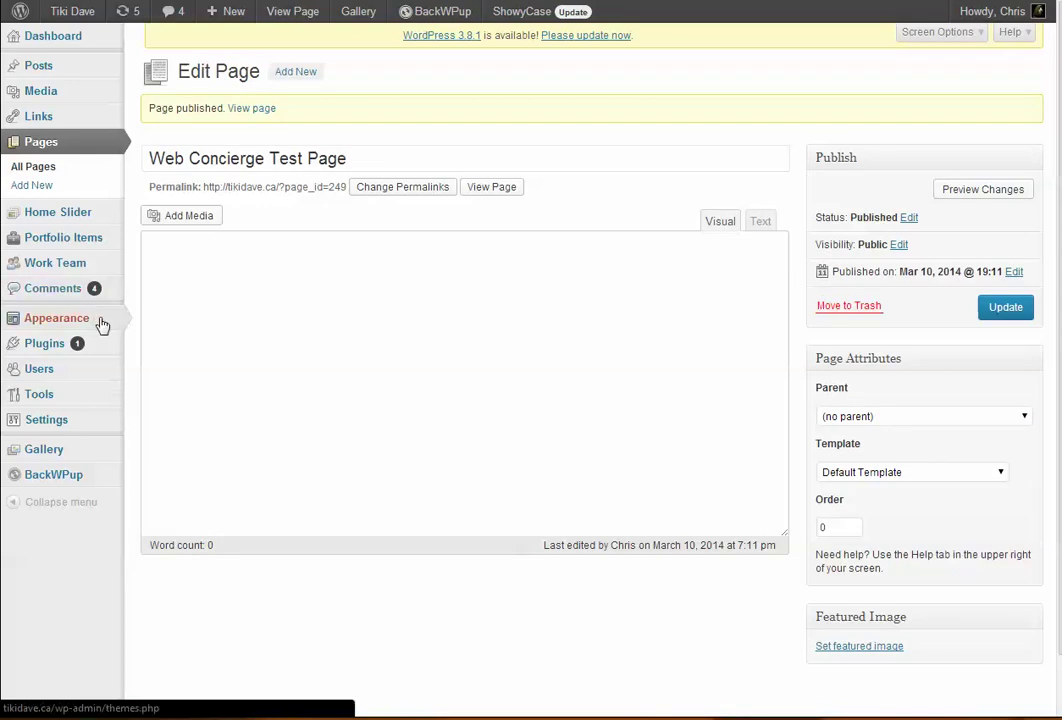
In Menus, add Web Concierge Test Page from the Pages box to the end of MainMenu
mouse_move(31, 330)
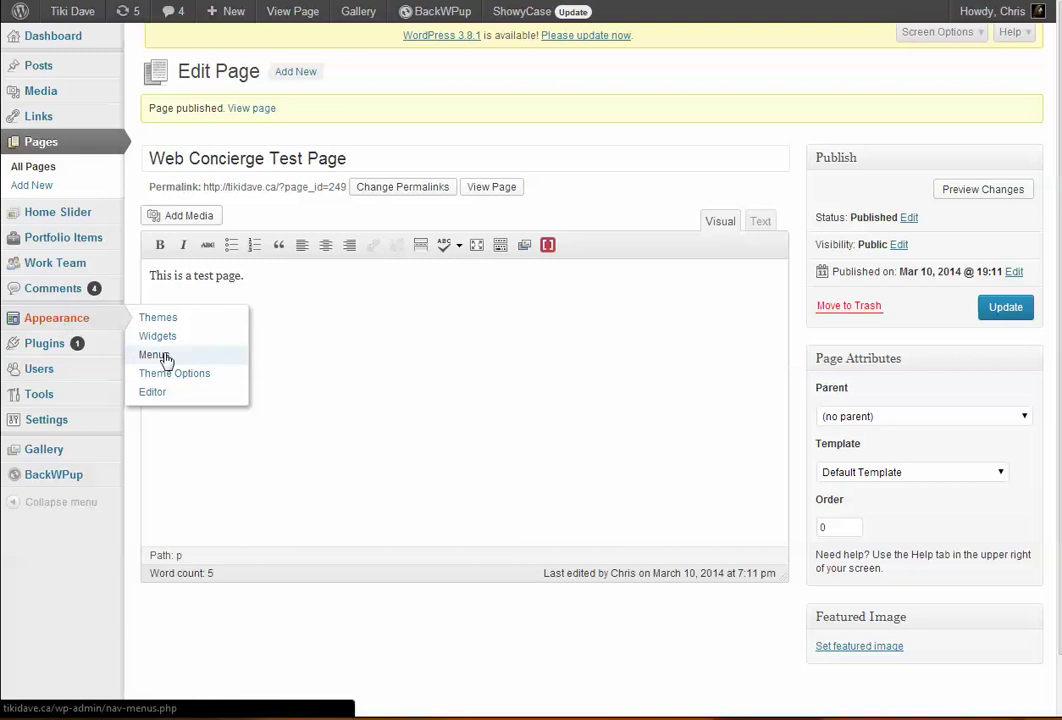
click(251, 108)
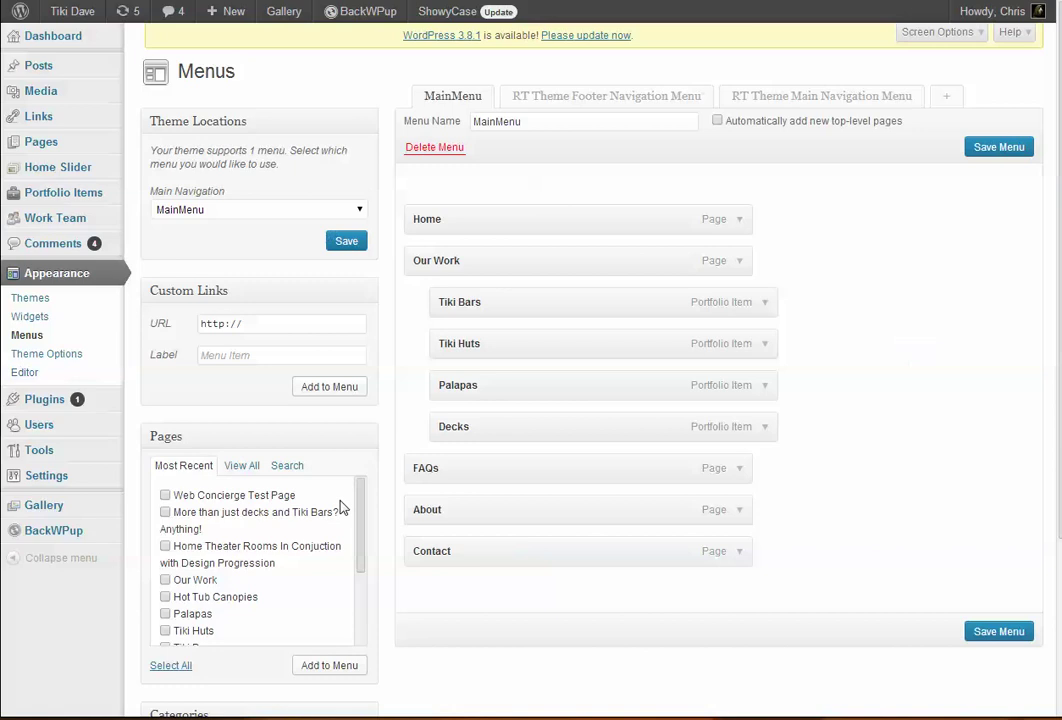
click(166, 496)
click(313, 665)
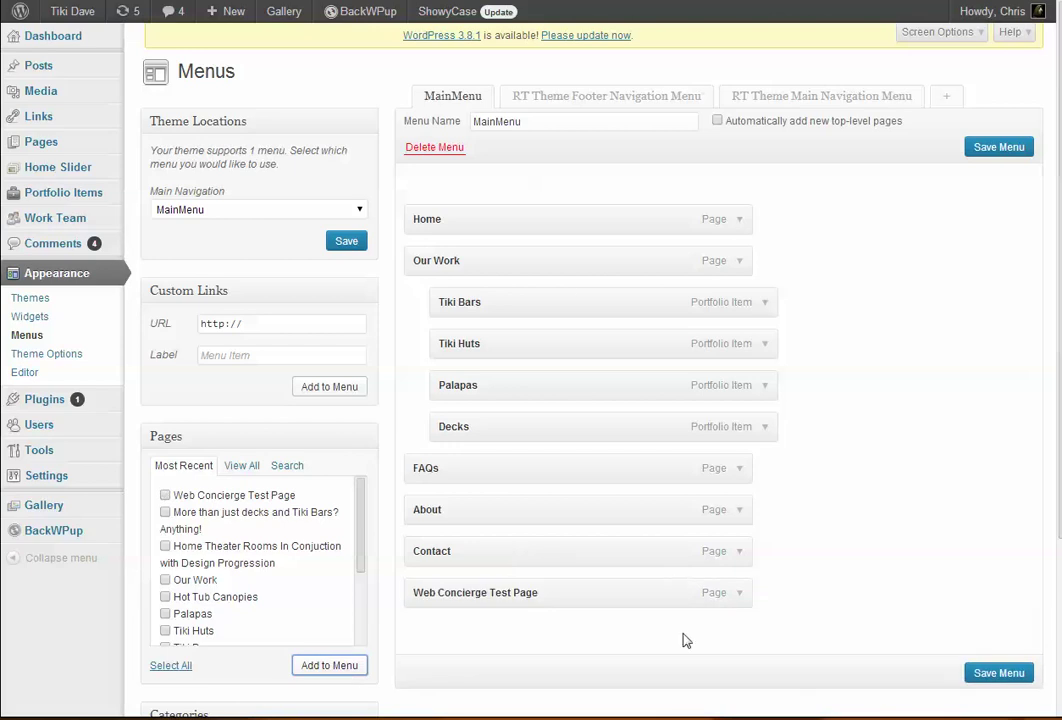
scroll(685, 640, down, 5)
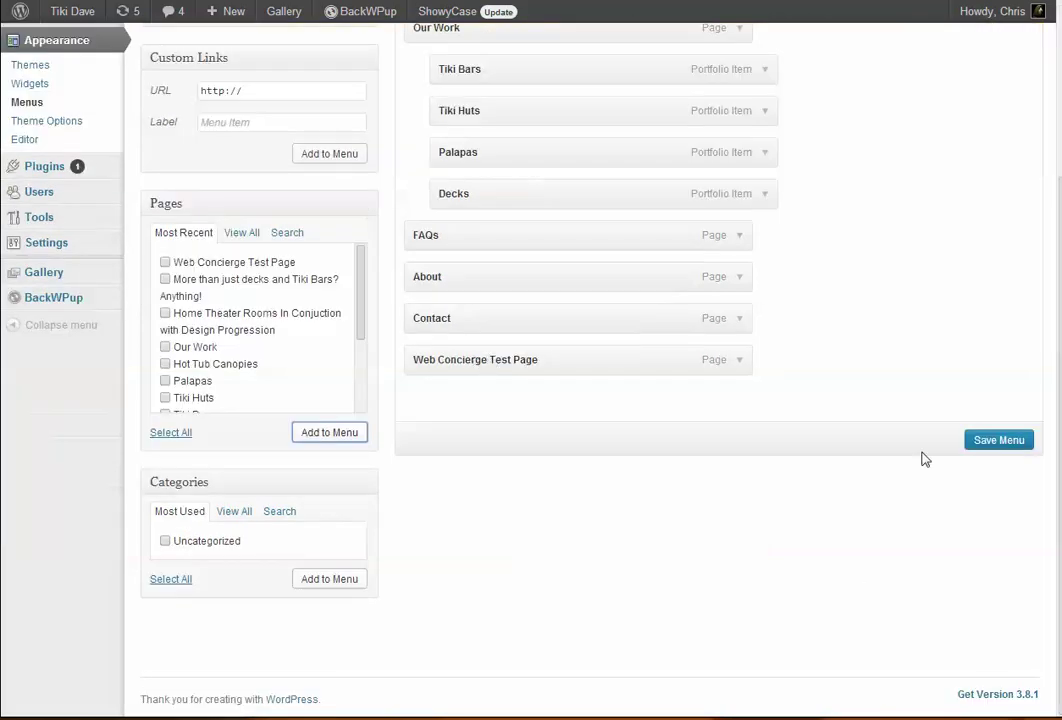
Save MainMenu, open the new Web Concierge Test Page link on the live site, then return
click(975, 442)
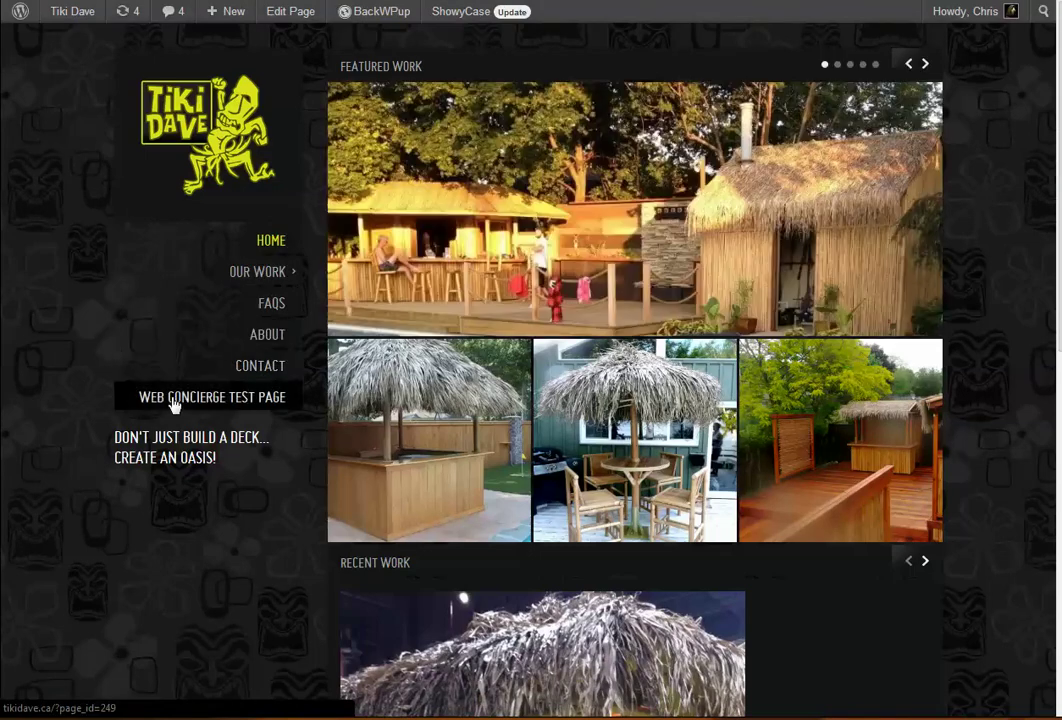
click(174, 403)
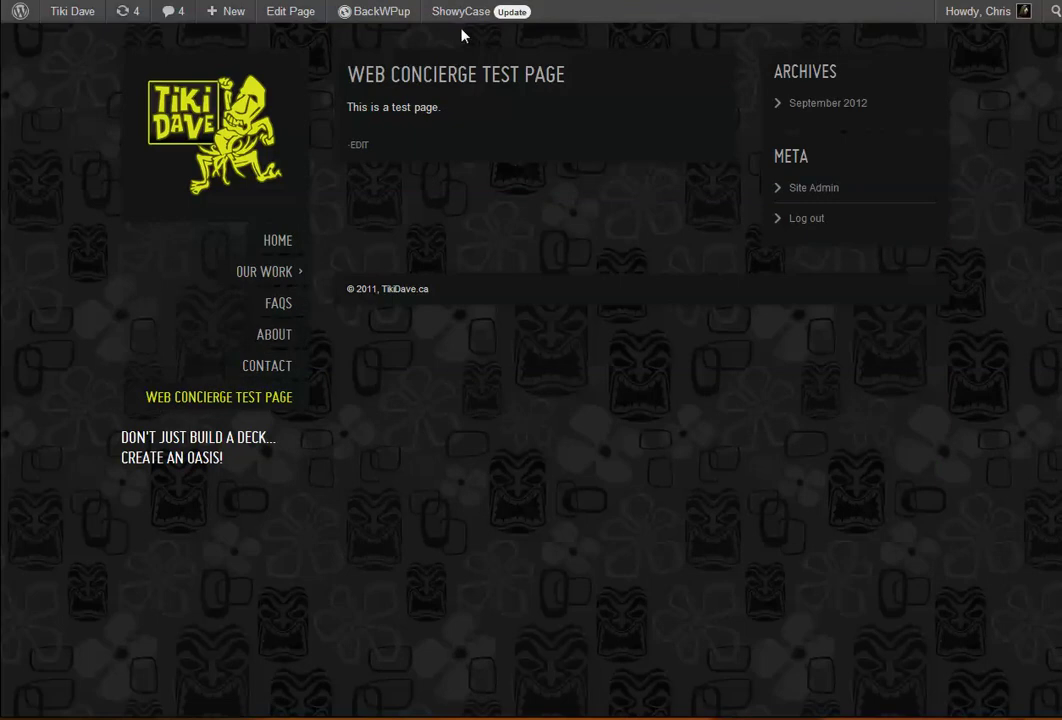
key(alt+Left)
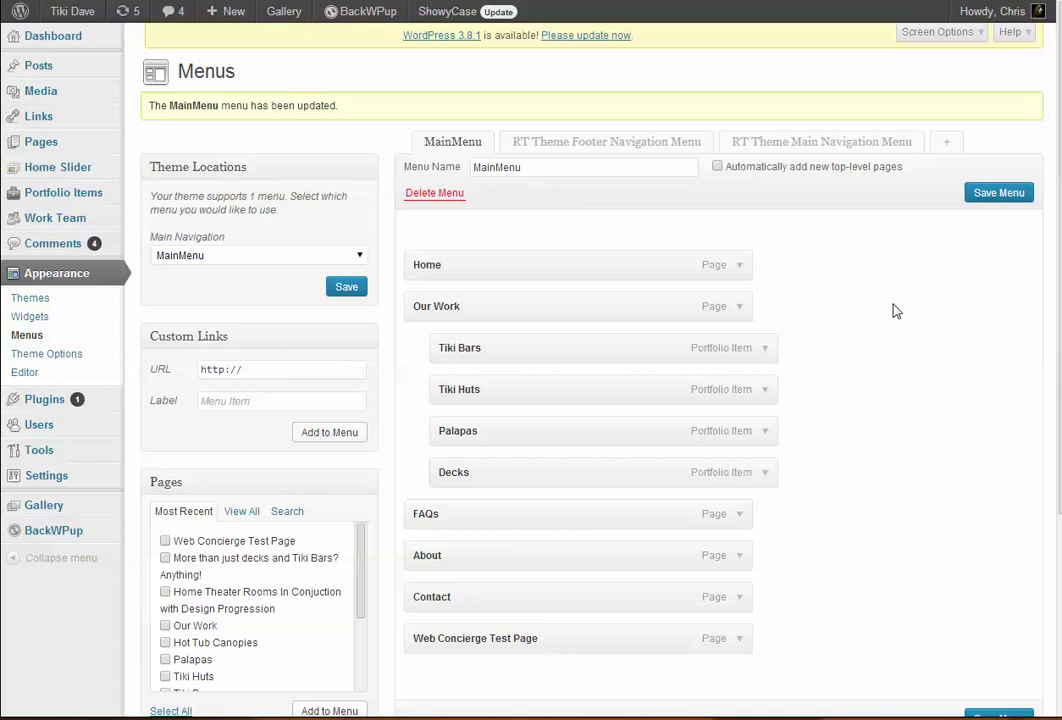
Move Web Concierge Test Page above Contact, indent it under About, save, and reload the site
scroll(548, 500, down, 3)
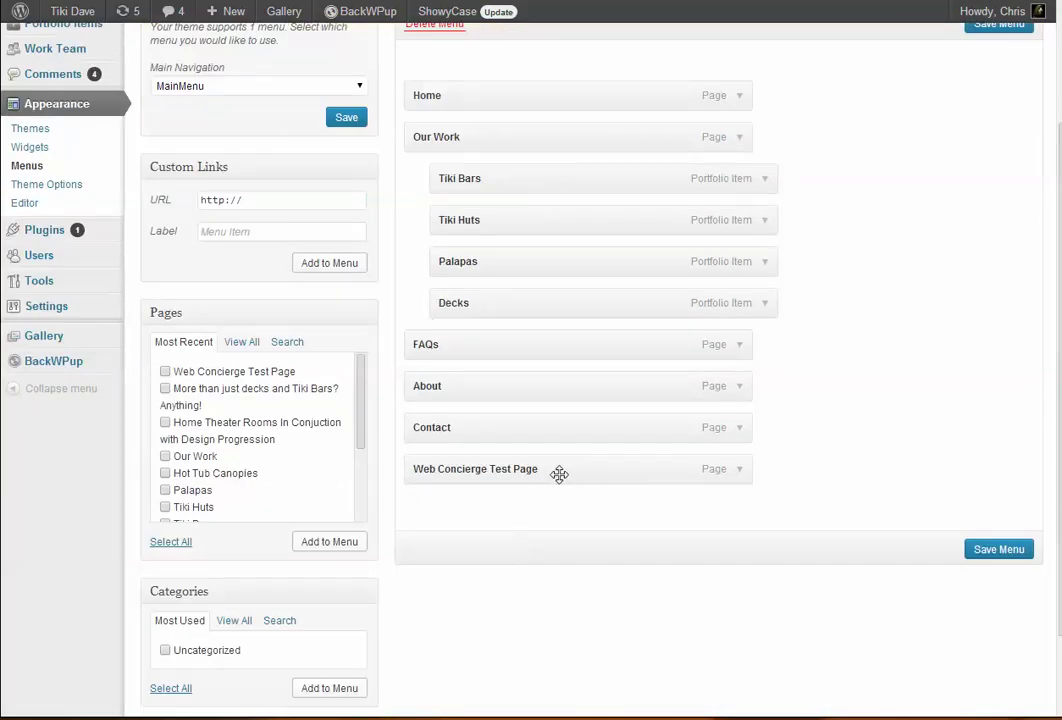
drag(559, 474, 524, 429)
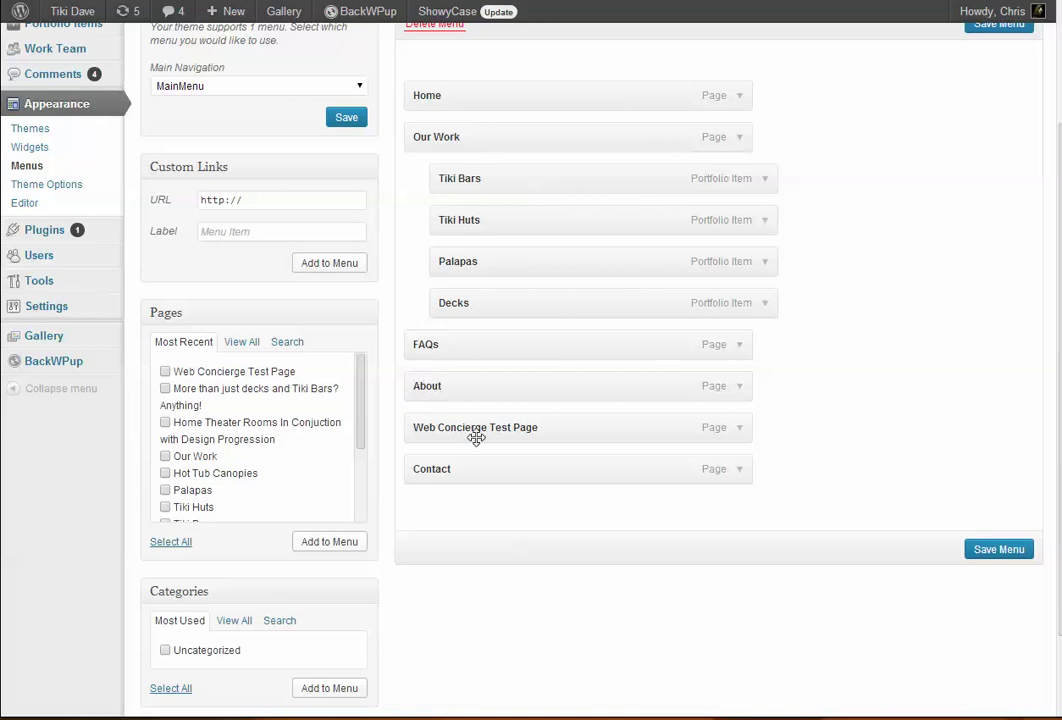
drag(495, 430, 528, 428)
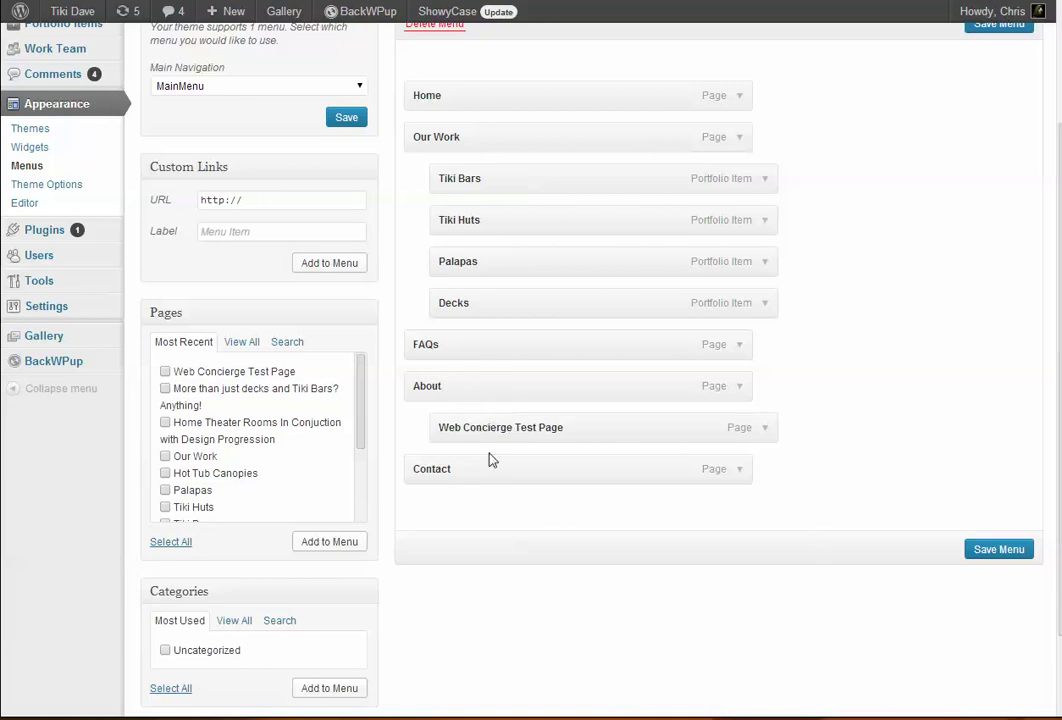
click(989, 560)
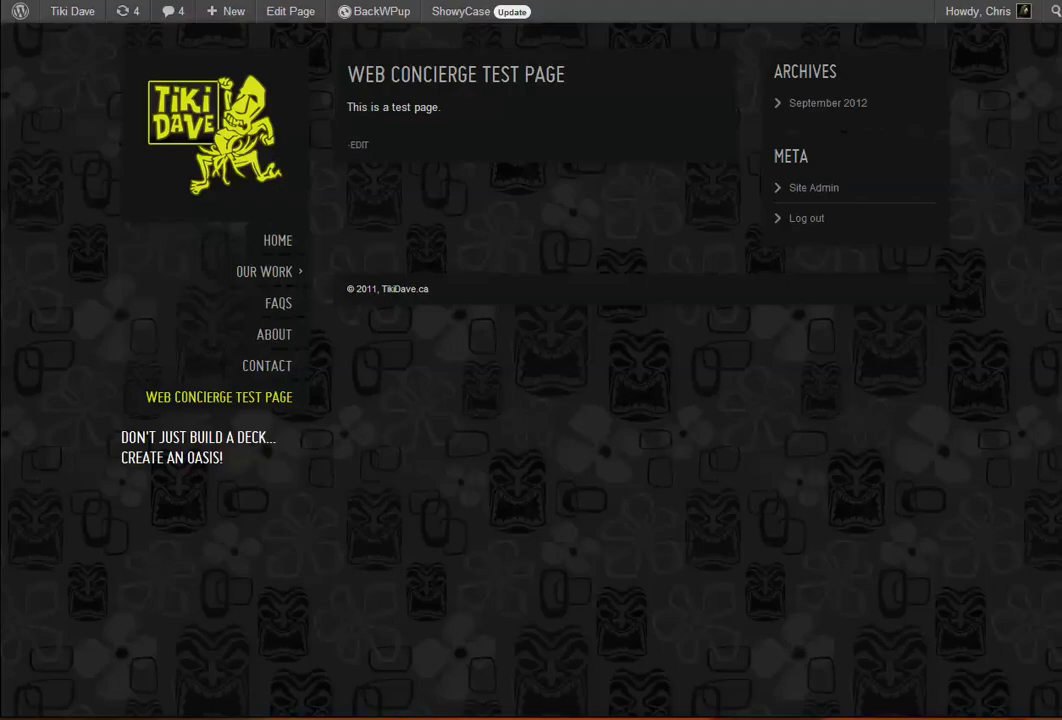
click(283, 196)
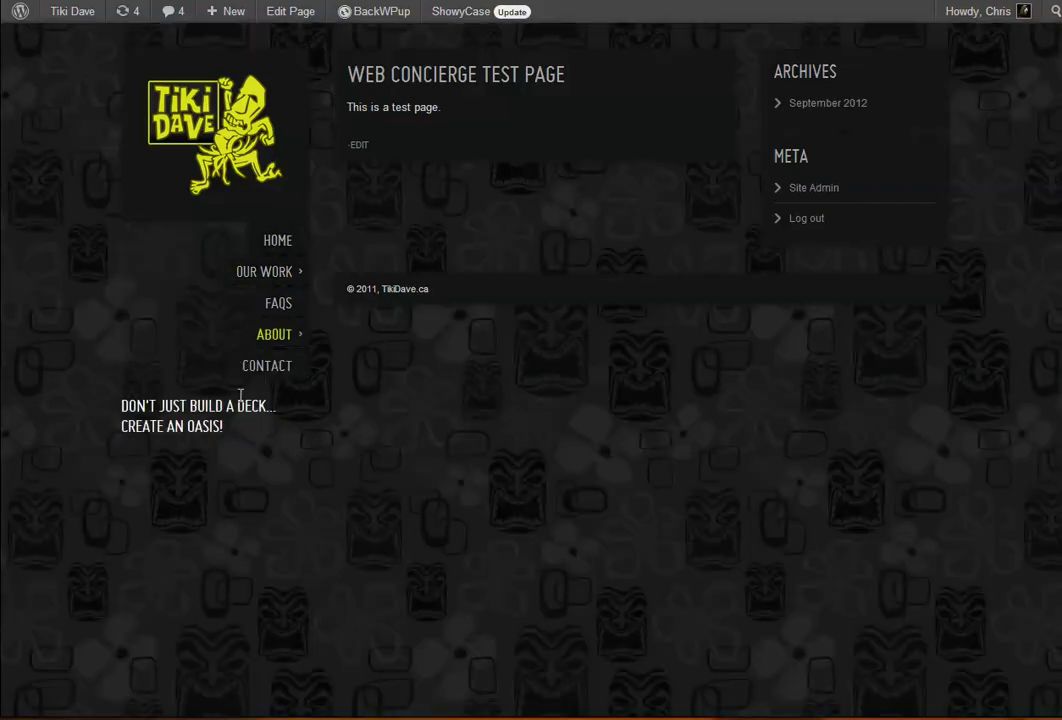
mouse_move(276, 340)
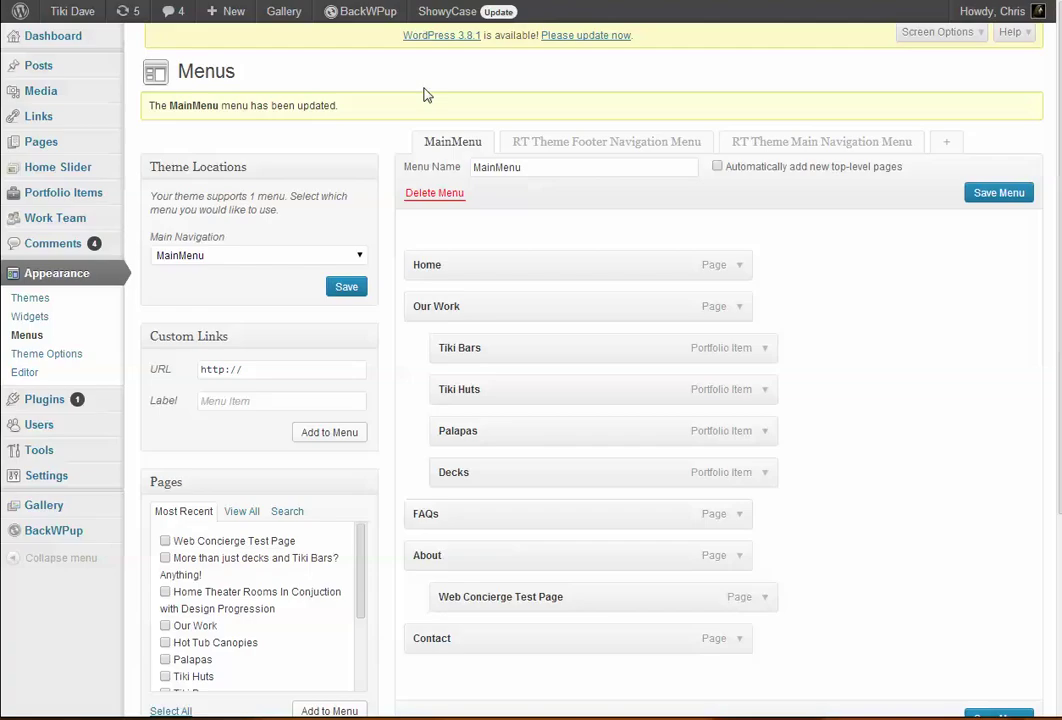
Drag Web Concierge Test Page beneath Decks under Our Work, save, and reload the site
drag(591, 606, 635, 514)
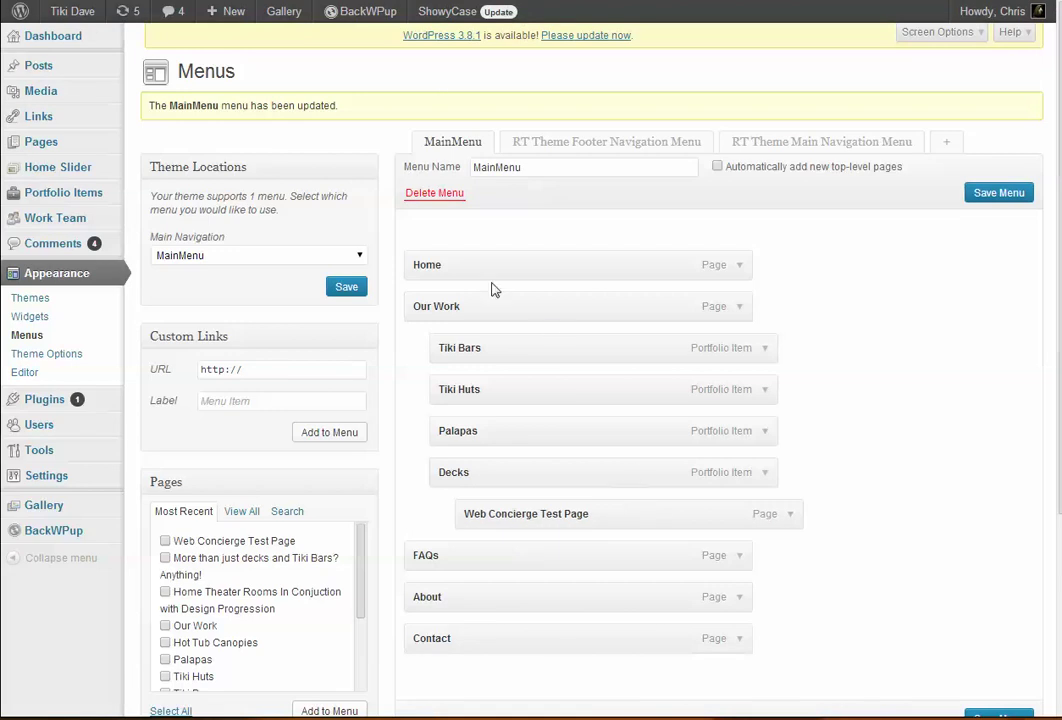
scroll(585, 462, down, 3)
scroll(699, 500, up, 2)
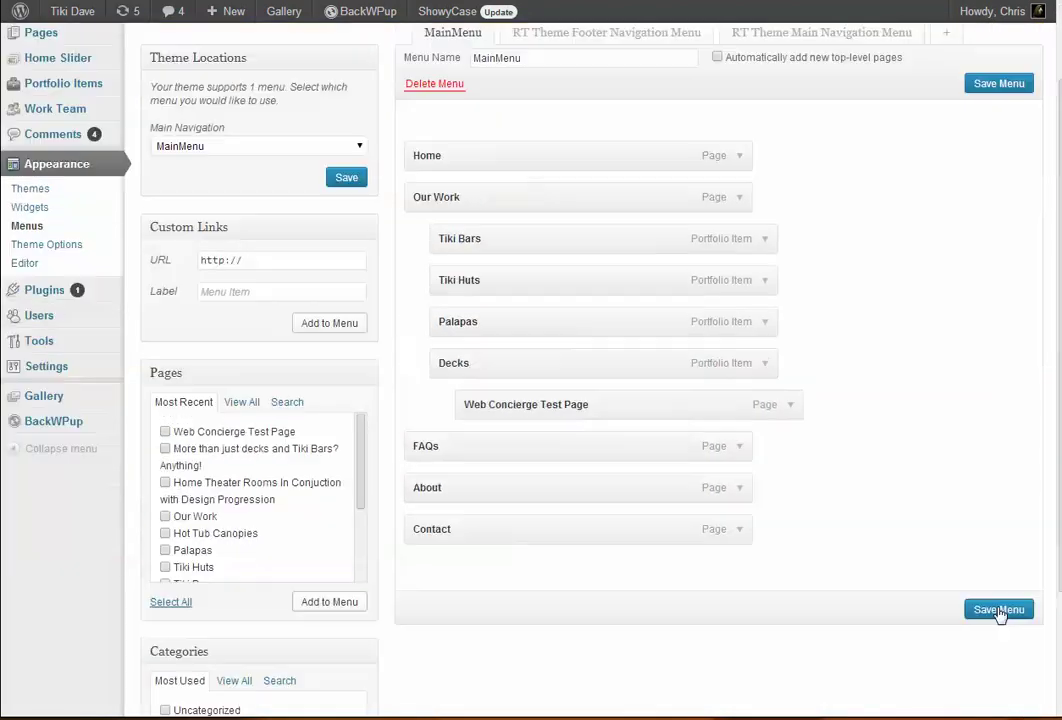
click(1000, 610)
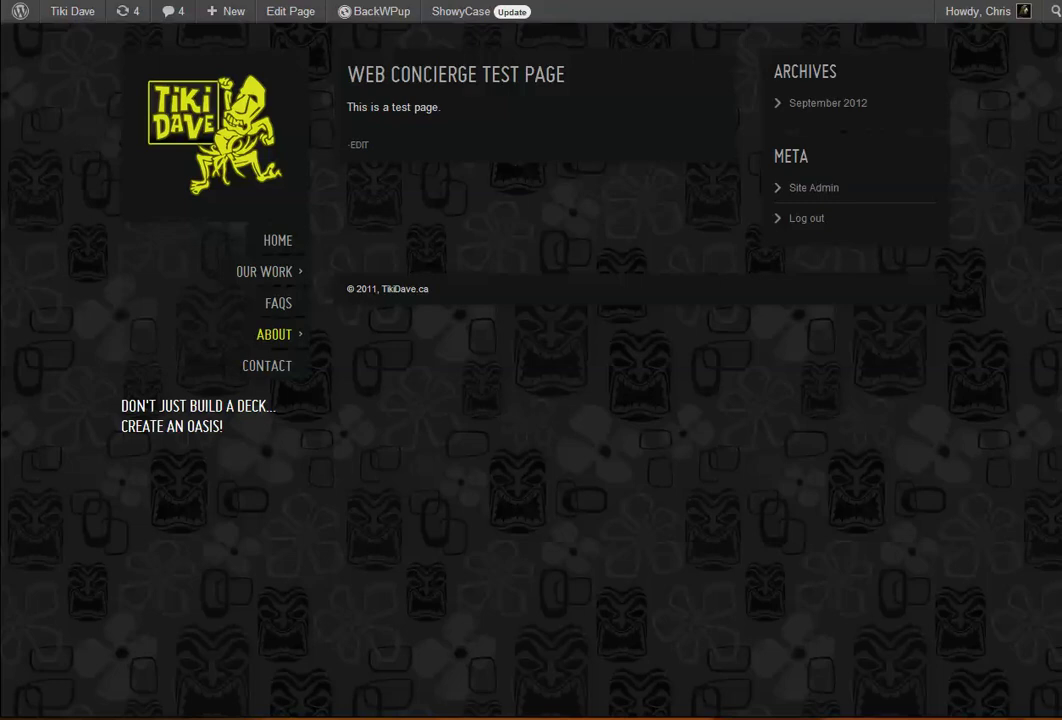
click(300, 270)
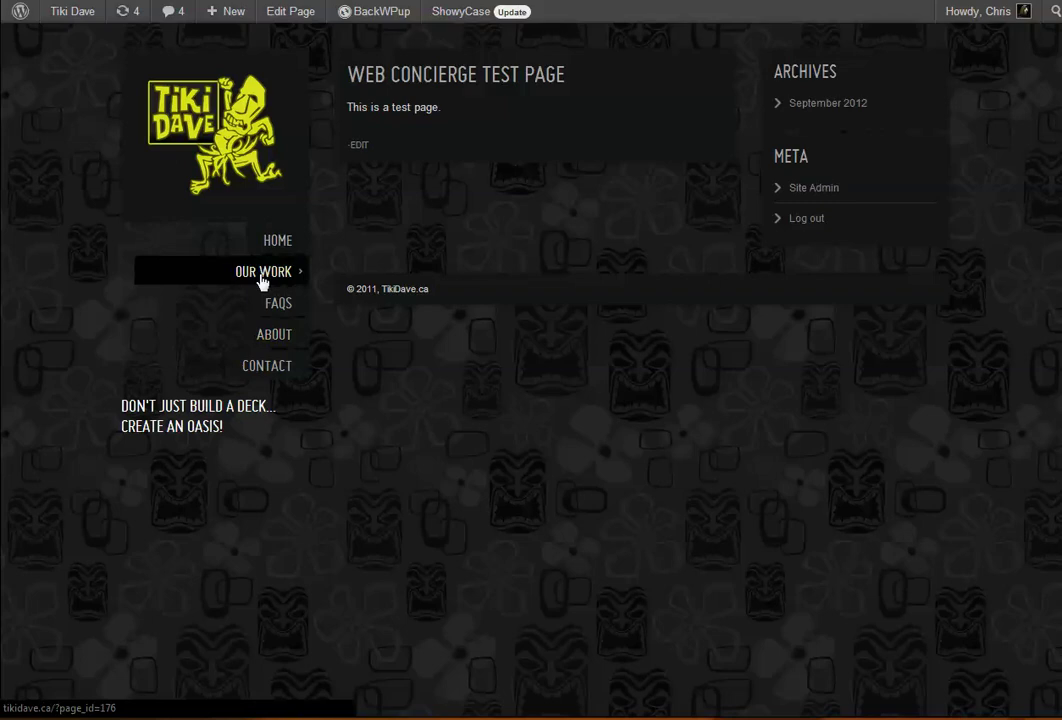
Back in the menu editor, remove the Web Concierge Test Page item and save MainMenu
mouse_move(296, 277)
mouse_move(446, 366)
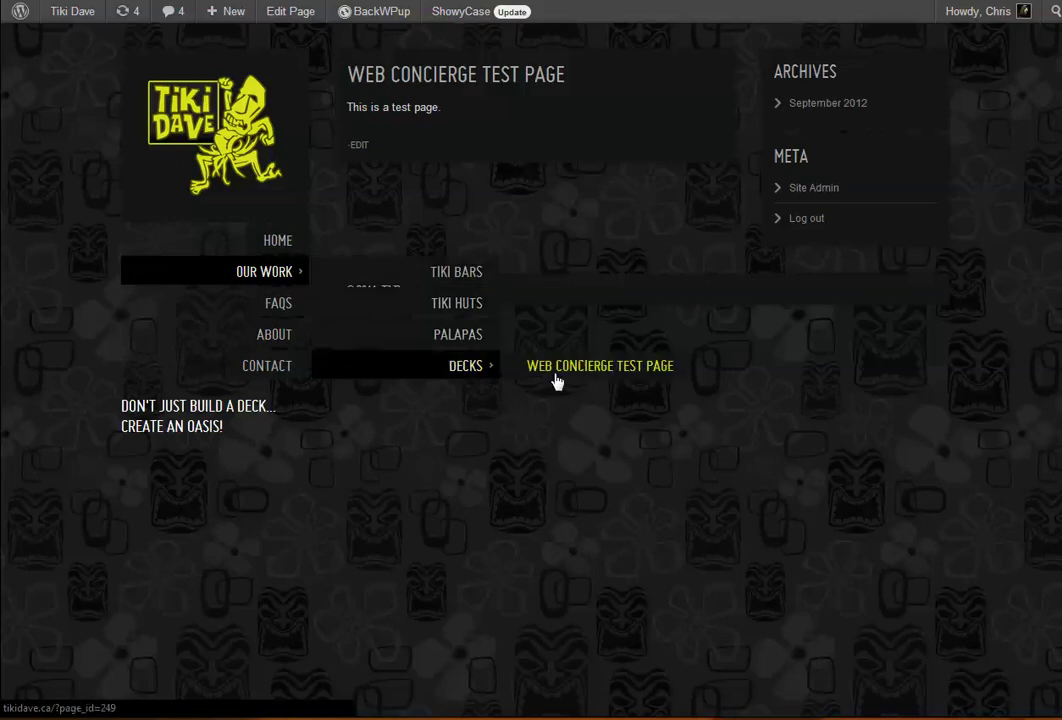
key(ctrl+Tab)
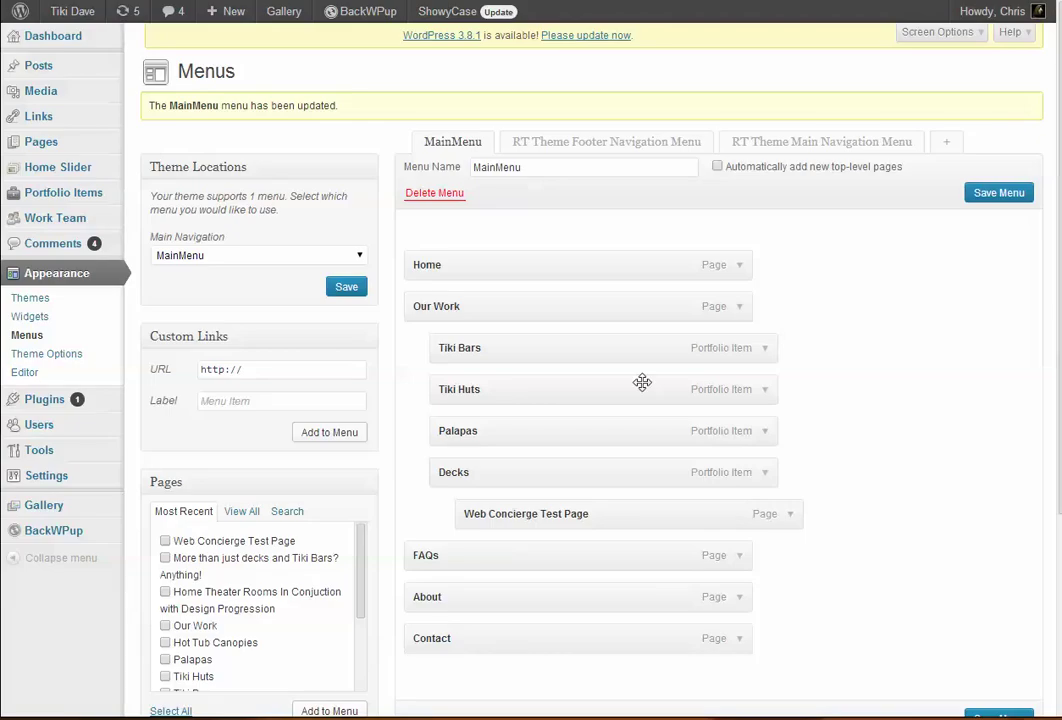
scroll(645, 380, down, 3)
click(789, 346)
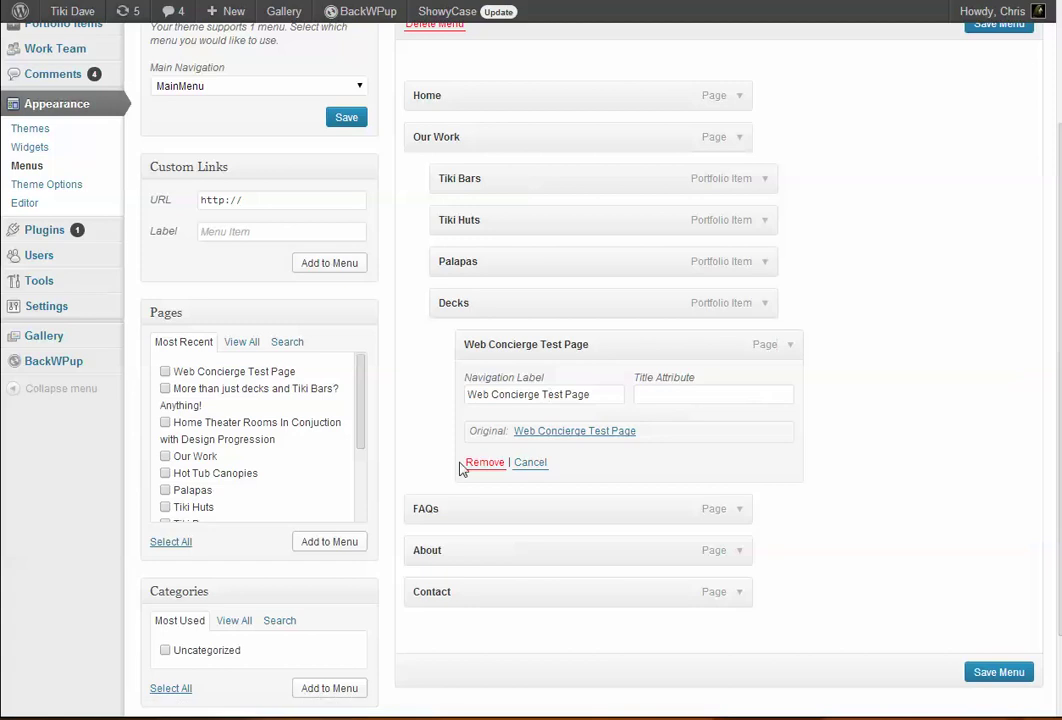
click(484, 462)
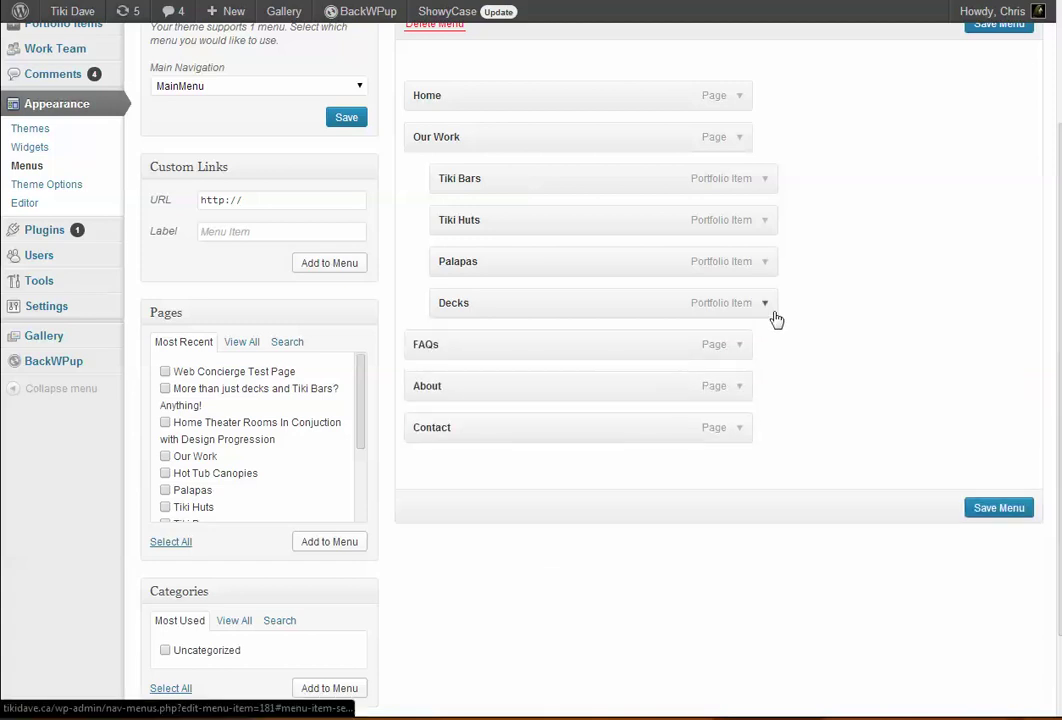
click(772, 312)
click(772, 312)
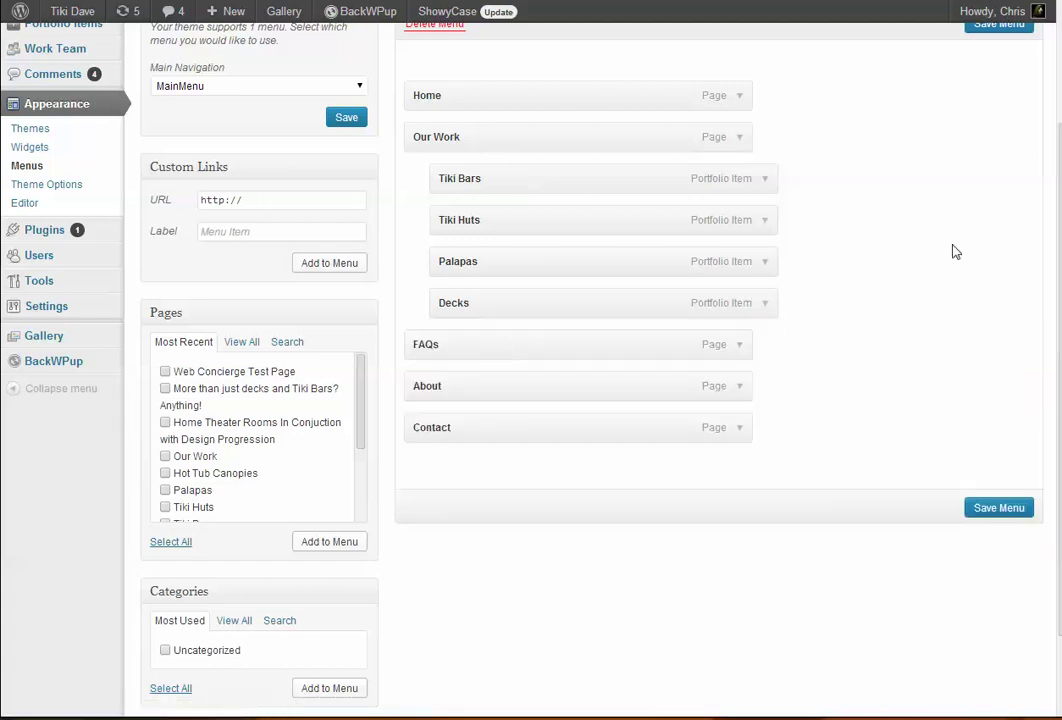
scroll(970, 220, up, 2)
click(985, 194)
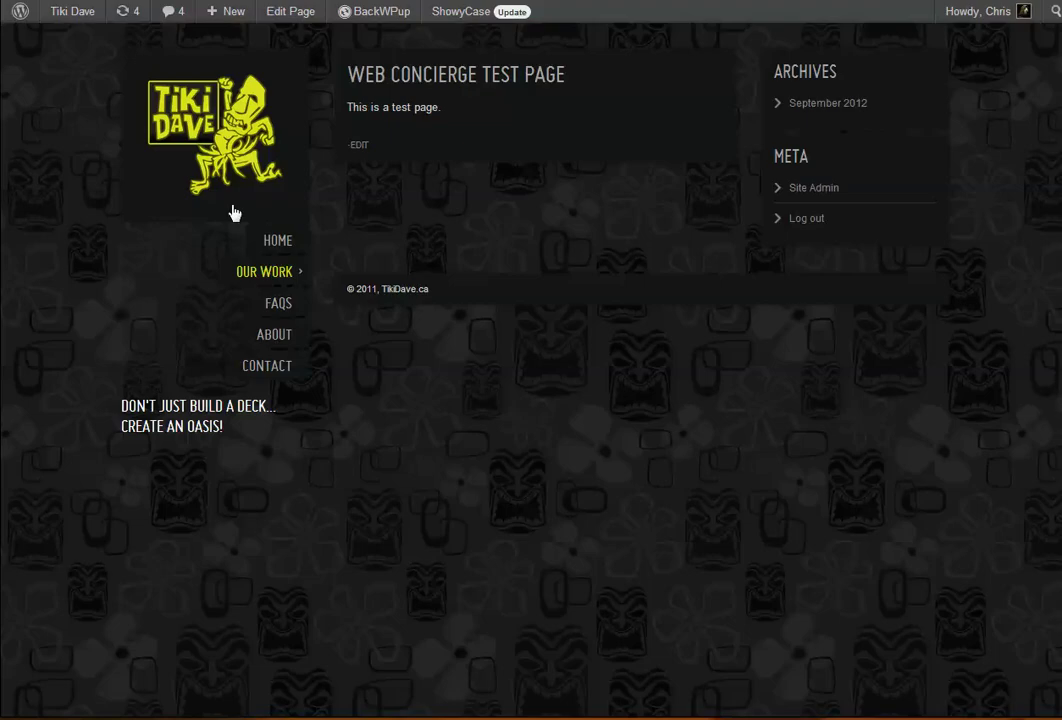
Visit the site's Home page and slide the Featured Work thumbnails forward and back
click(261, 238)
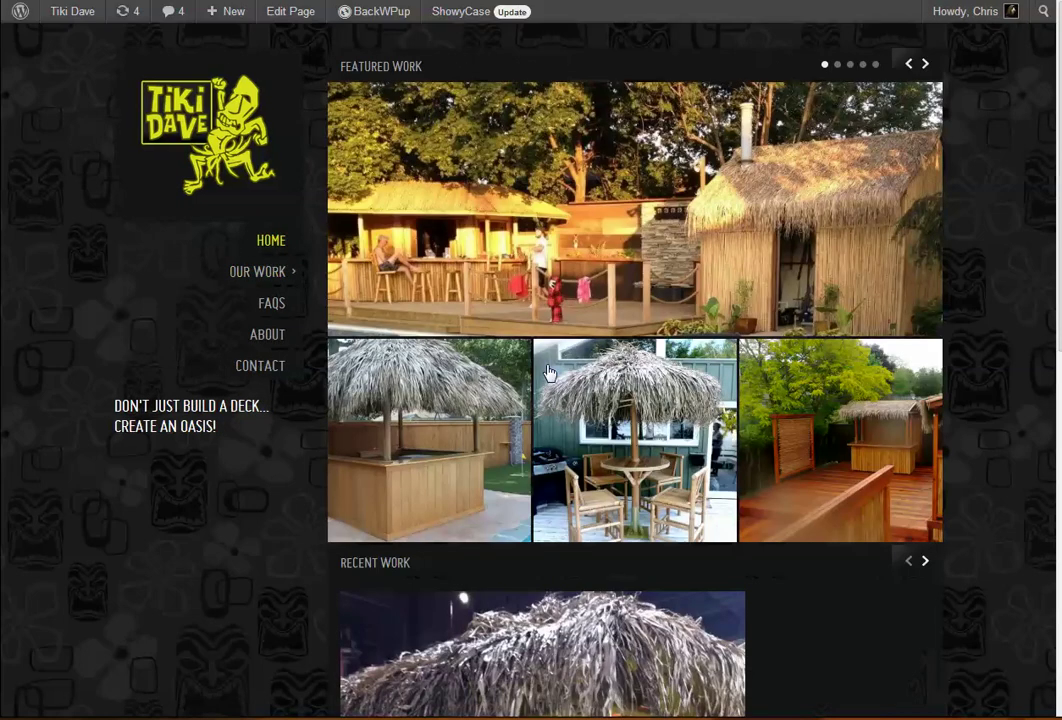
click(925, 561)
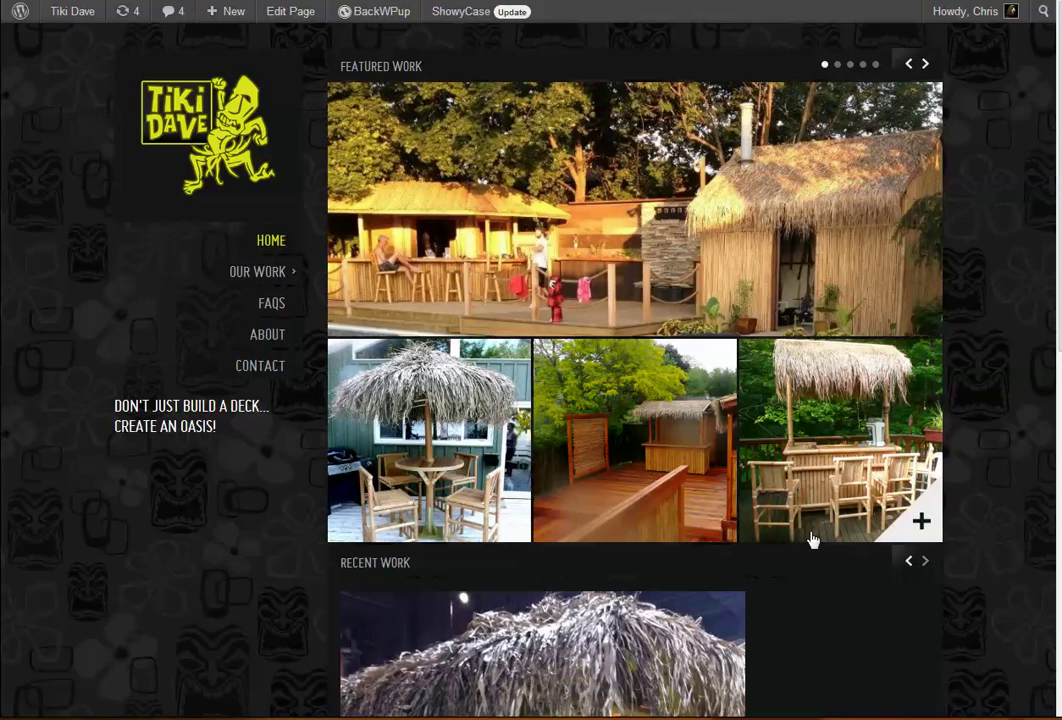
click(907, 566)
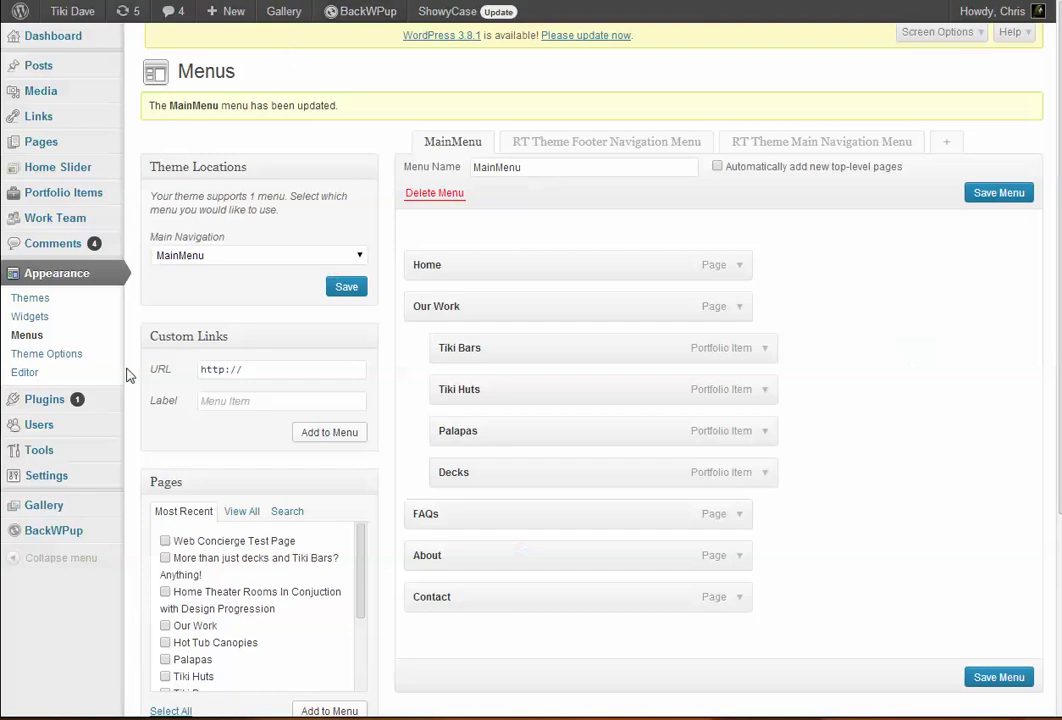
Open Portfolio Items > Portfolio Items in the admin sidebar
mouse_move(88, 197)
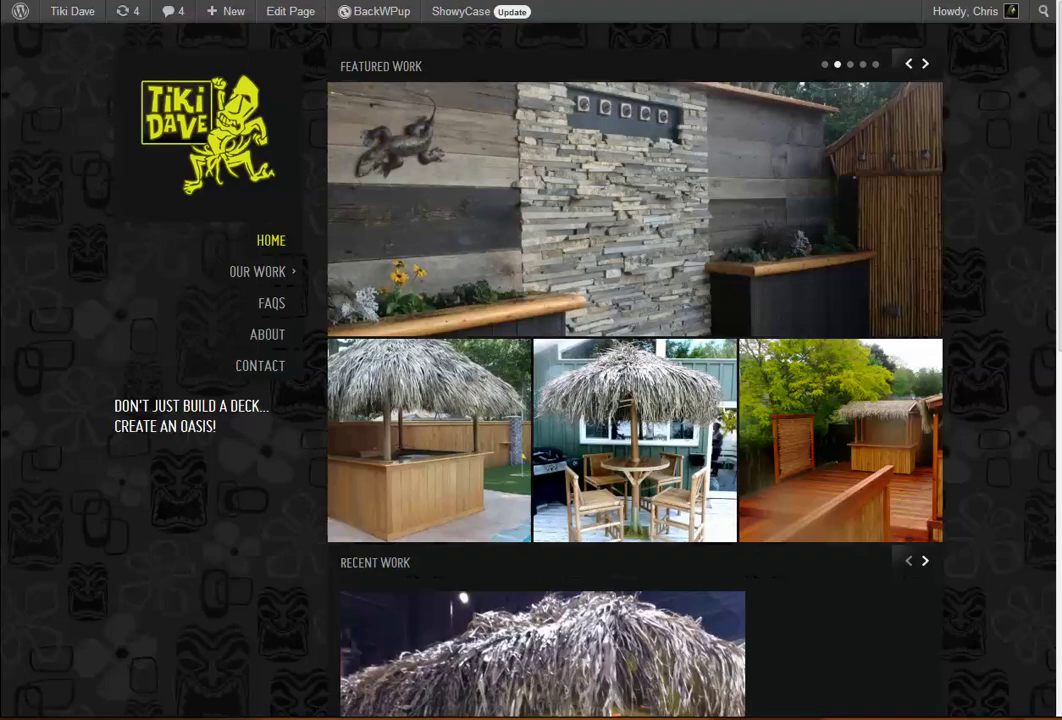
double_click(908, 561)
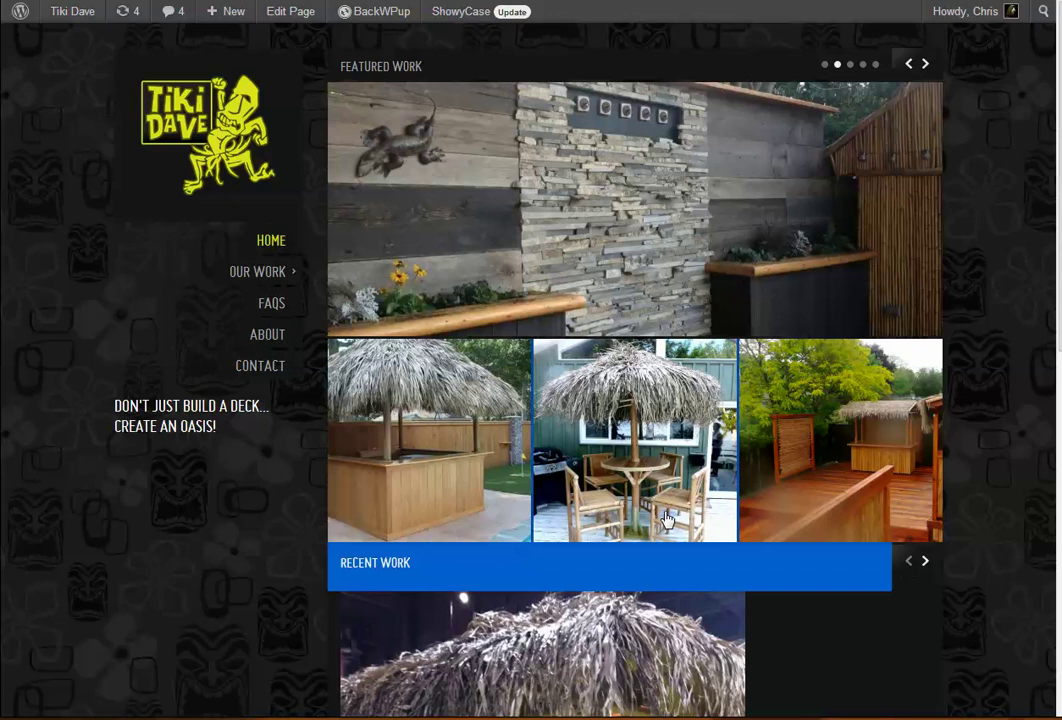
click(211, 538)
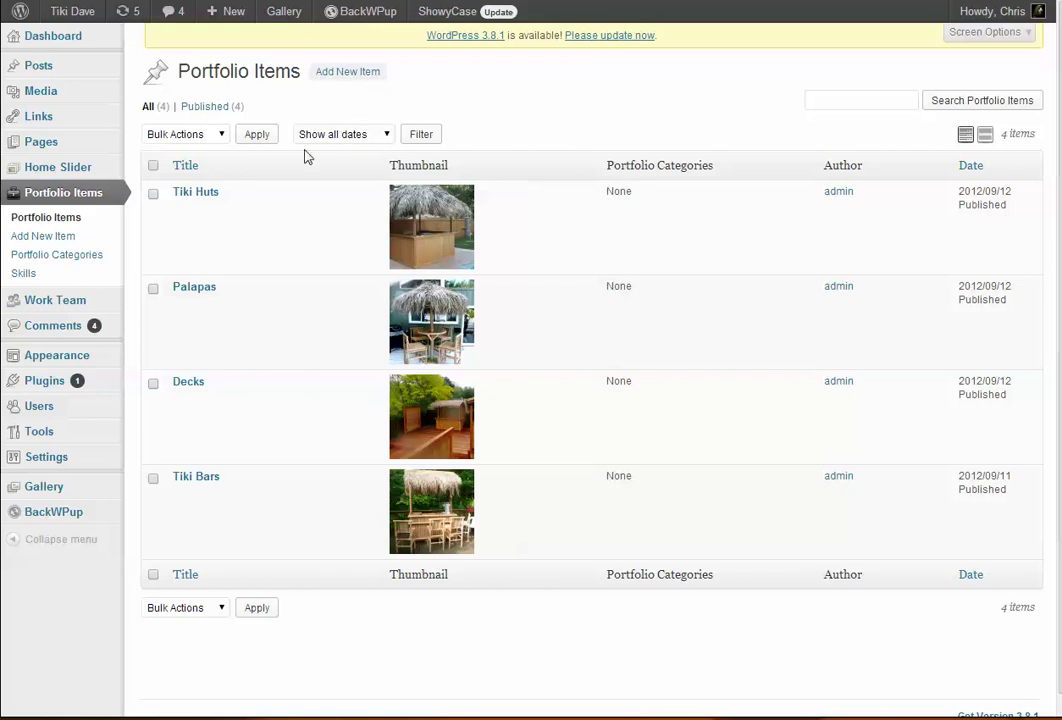
mouse_move(237, 227)
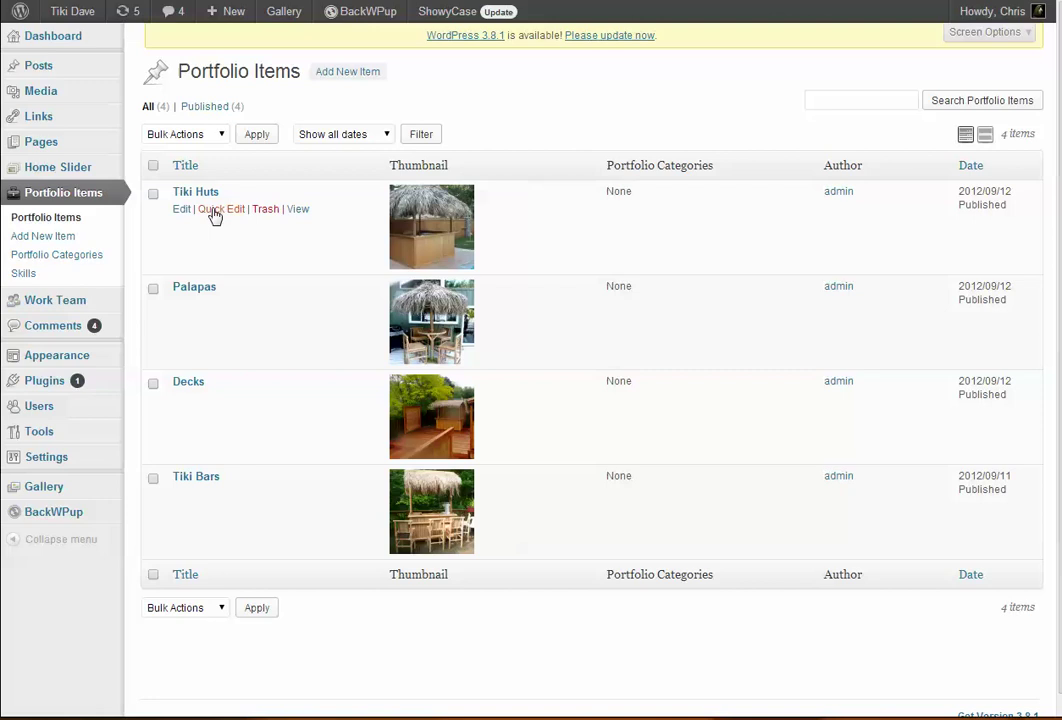